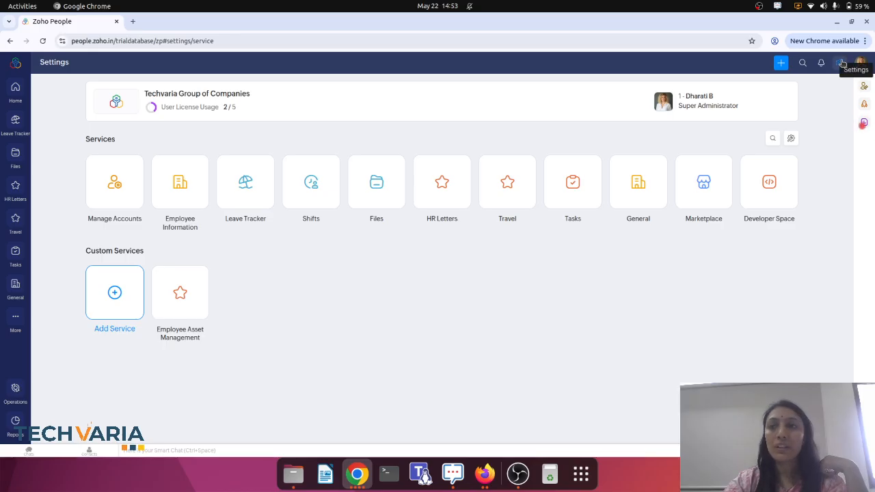
Open the general roles under user access control in the account management settings.
left_click(113, 185)
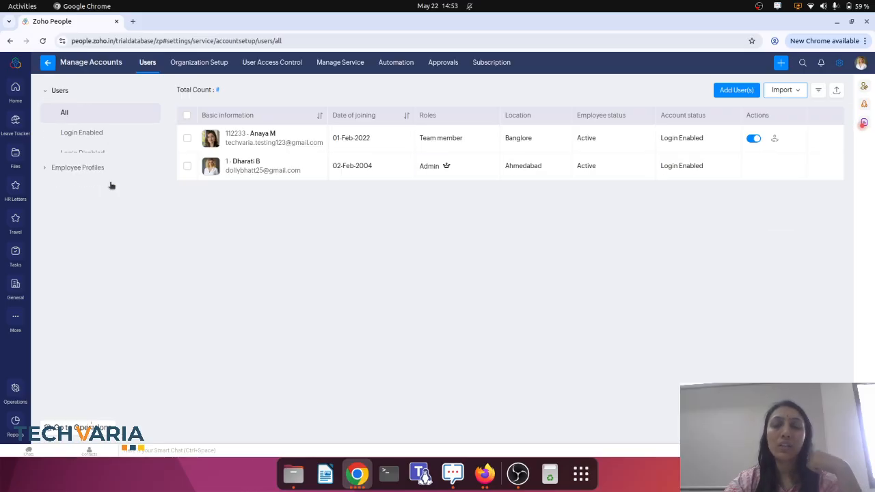
left_click(272, 66)
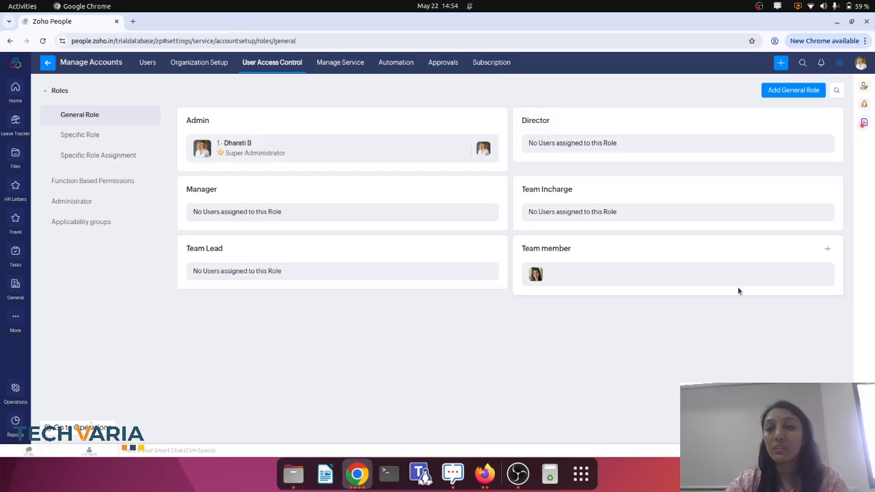
left_click(811, 190)
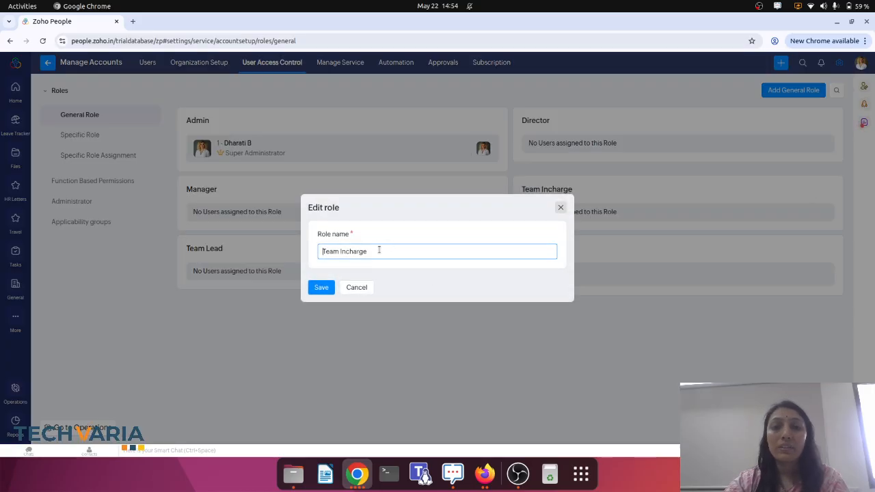
left_click_drag(376, 251, 315, 252)
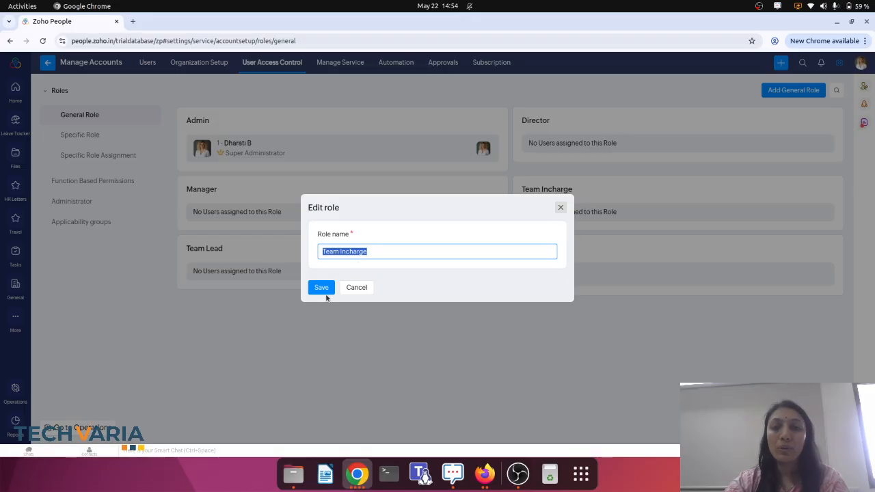
left_click(560, 208)
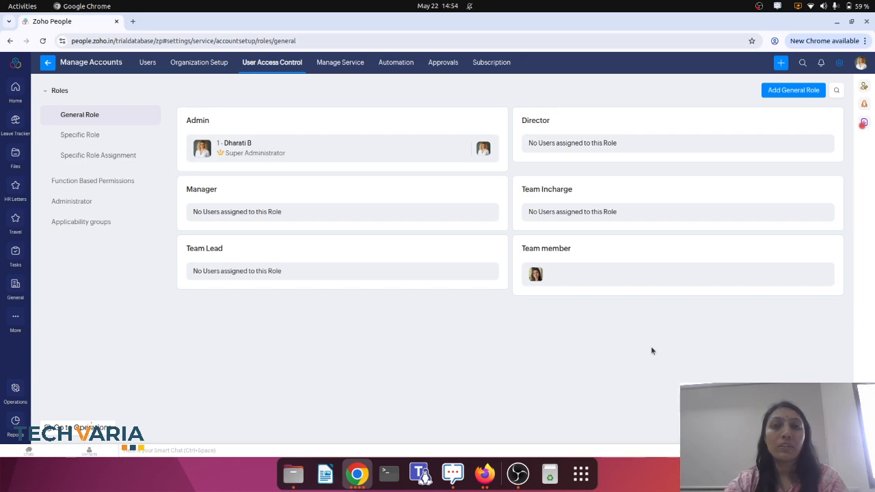
Delete the Team Incharge general role and confirm the deletion.
left_click(827, 191)
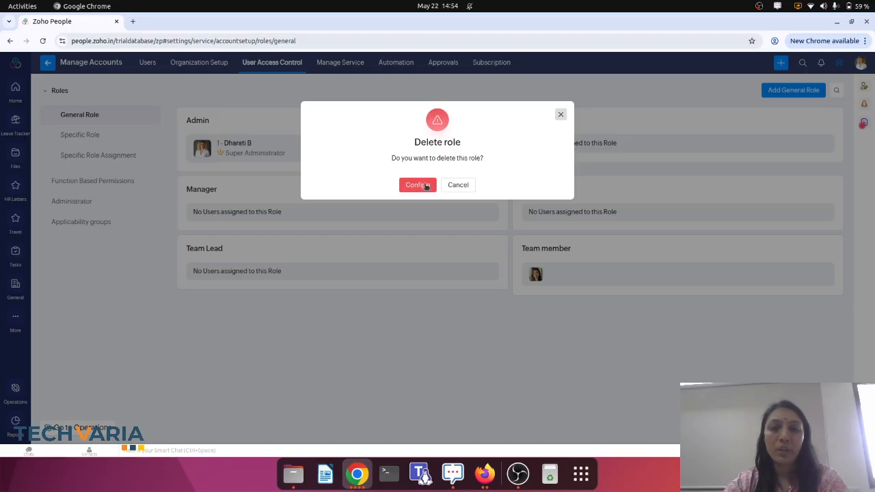
left_click(425, 186)
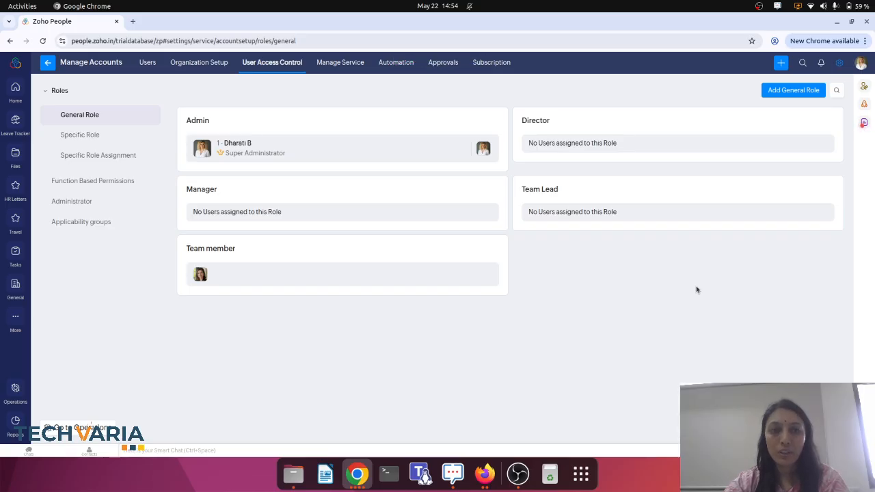
Create a general role named HR Manager, cloned from the Manager role.
left_click(786, 89)
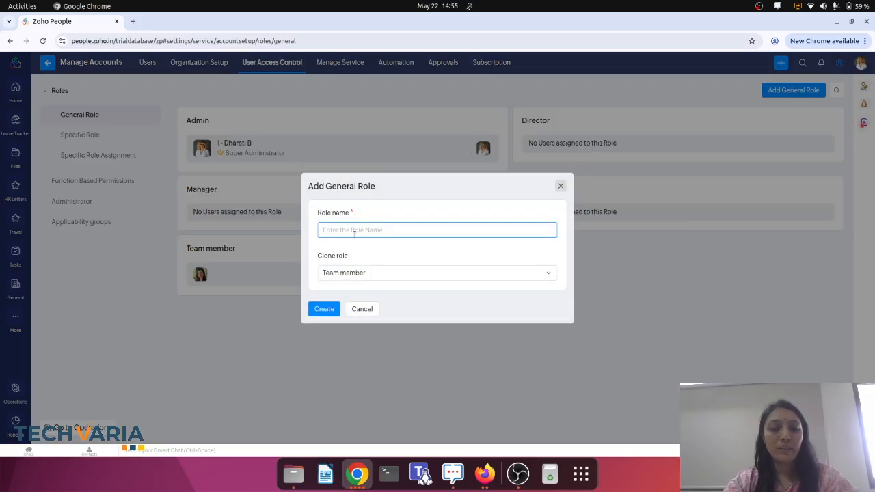
type("Te")
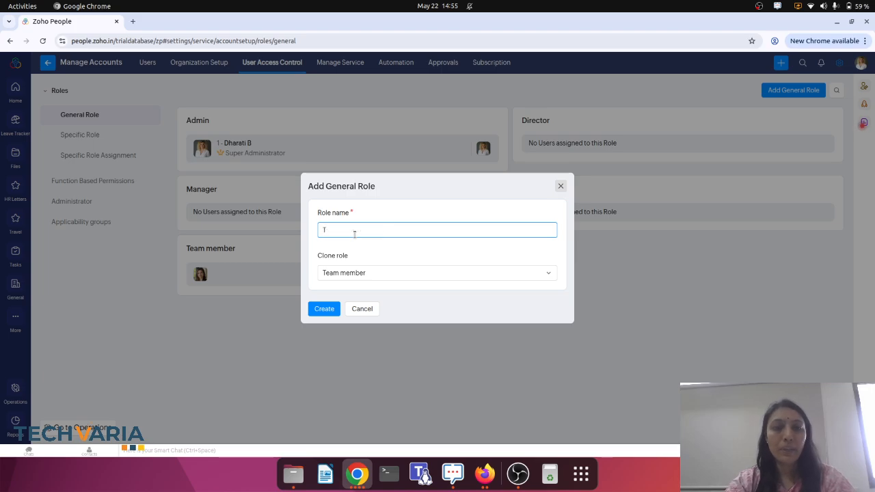
key("BackSpace")
type("H")
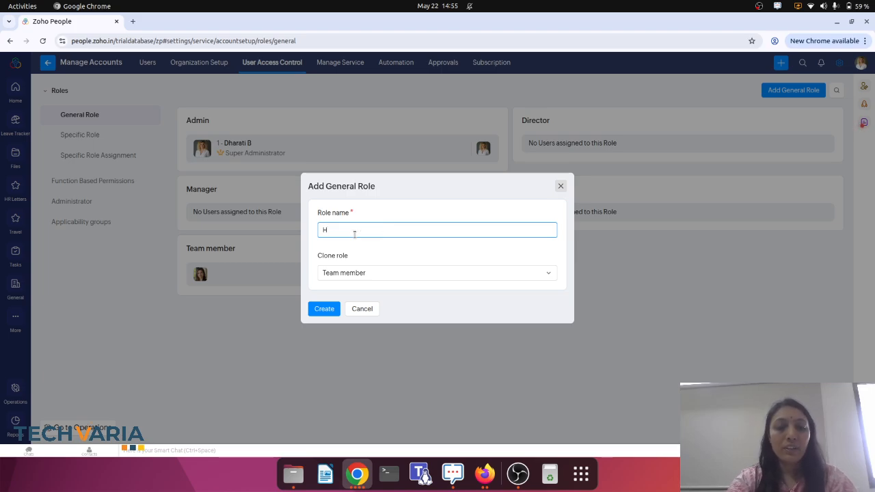
type("R Head")
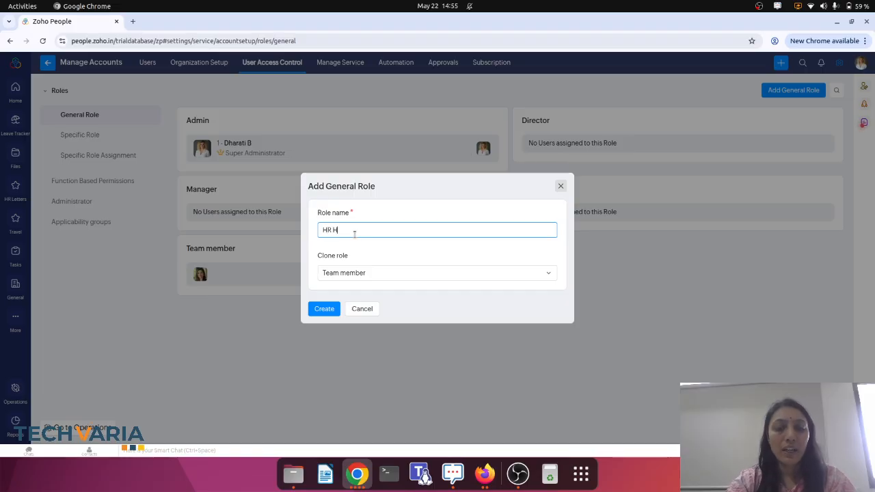
key("BackSpace")
key("BackSpace")
key("BackSpace")
key("BackSpace")
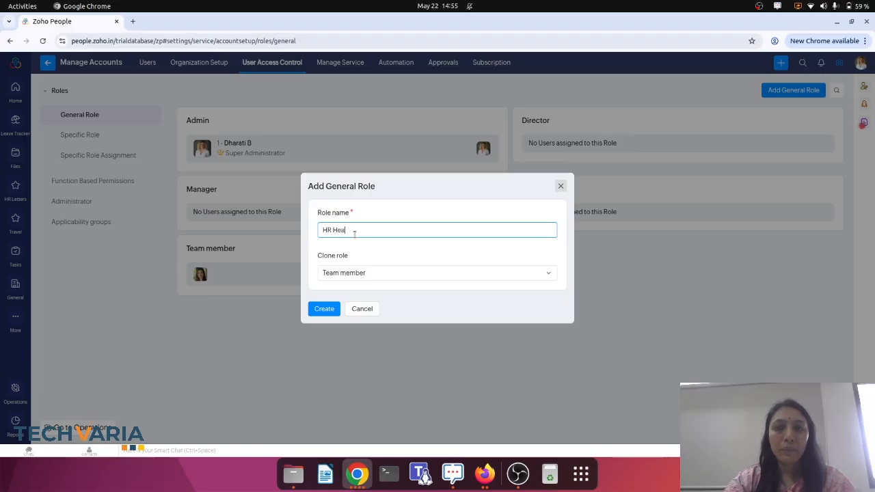
type("Manager")
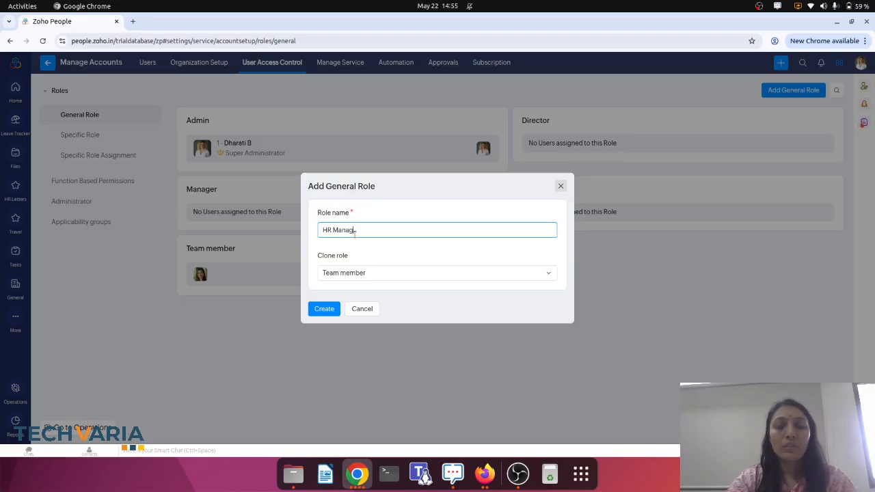
left_click(373, 271)
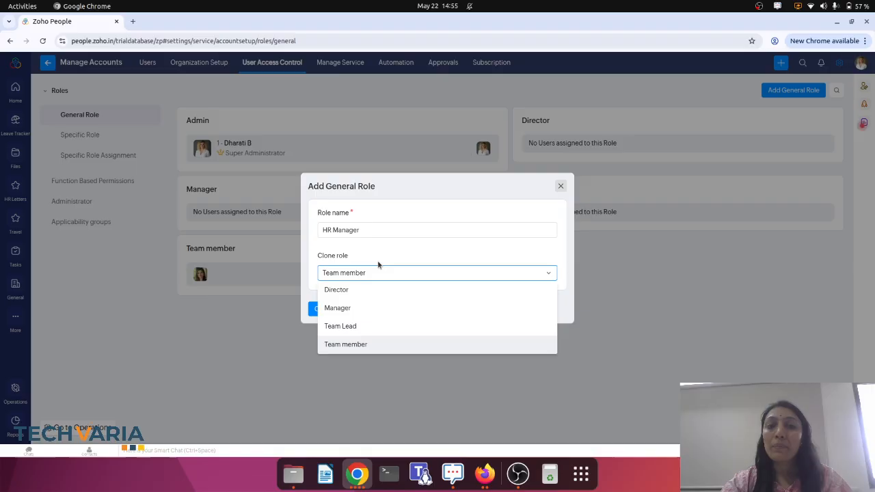
left_click(364, 308)
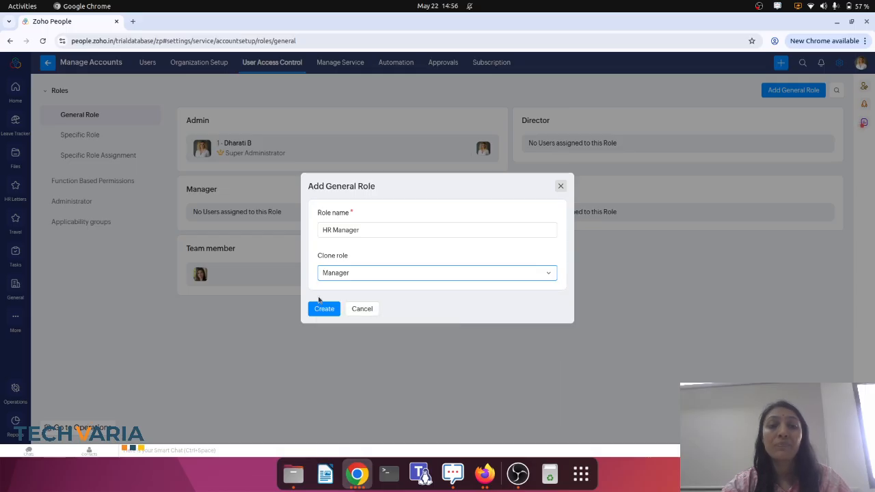
left_click(322, 313)
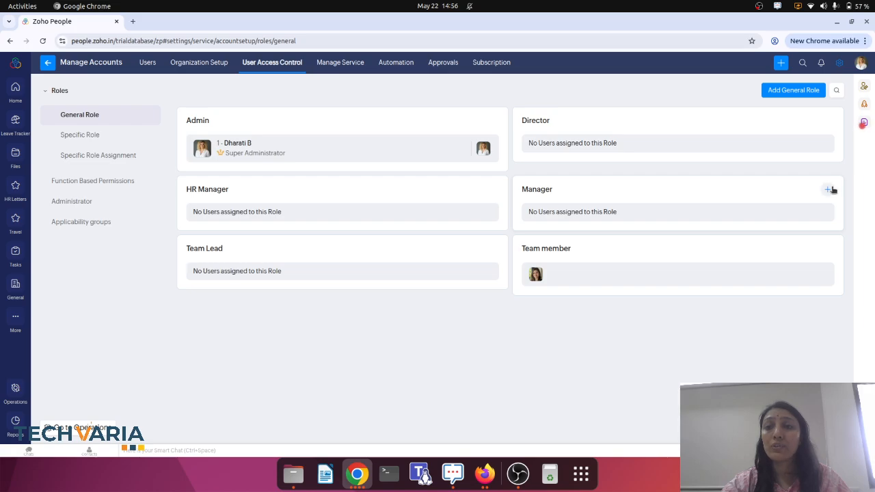
View the user assignment dialog of the Manager role and close it without assigning anyone.
left_click(829, 189)
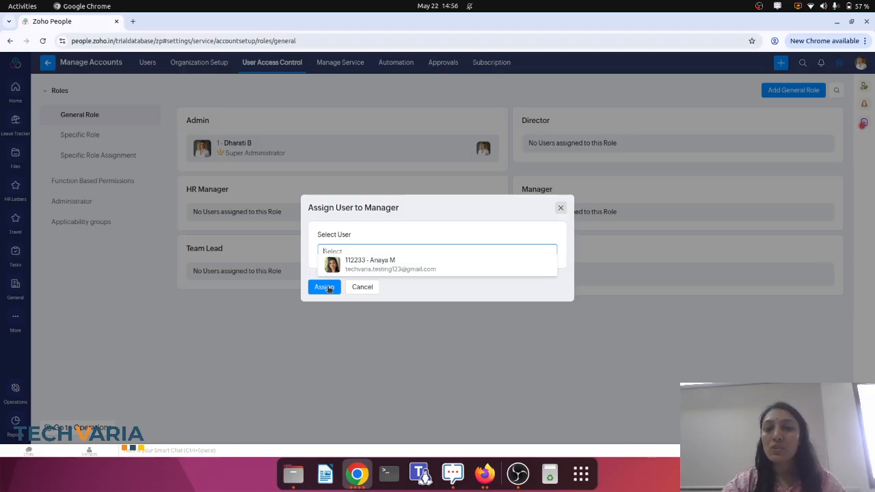
left_click(562, 208)
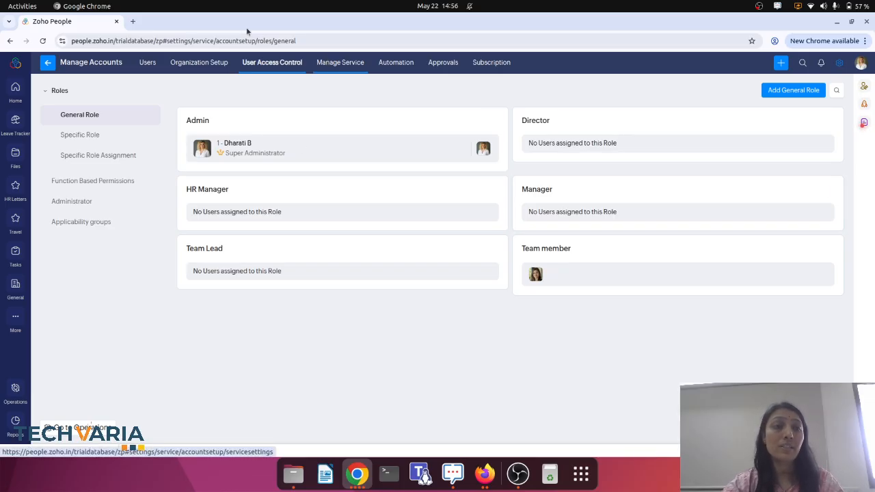
Open the team member's employee record from the account management user list and view its work information.
left_click(48, 62)
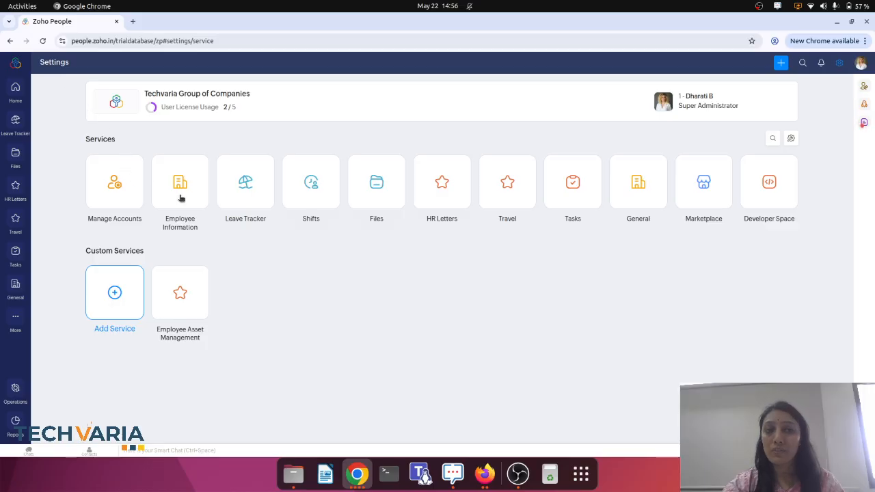
left_click(123, 202)
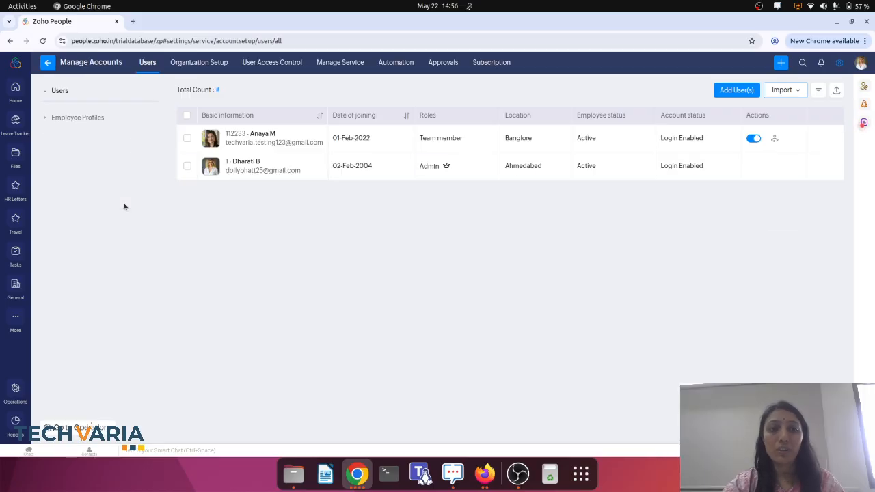
left_click(287, 144)
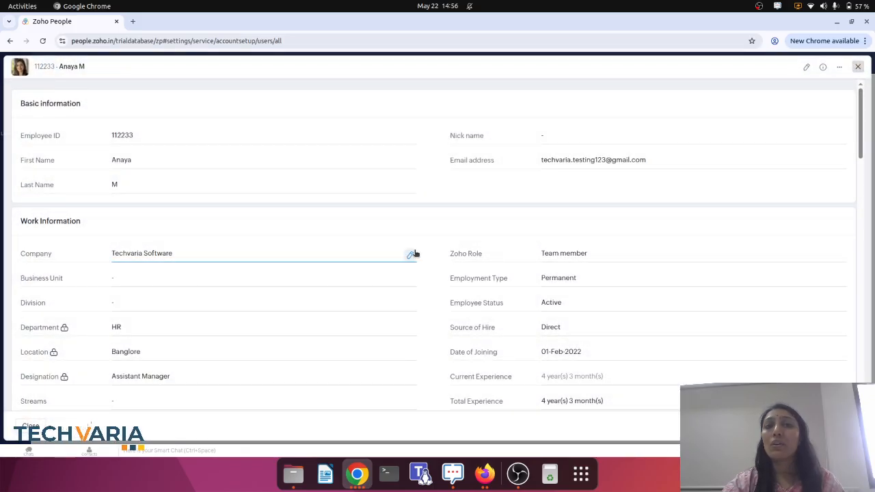
scroll(414, 254, "down", 3)
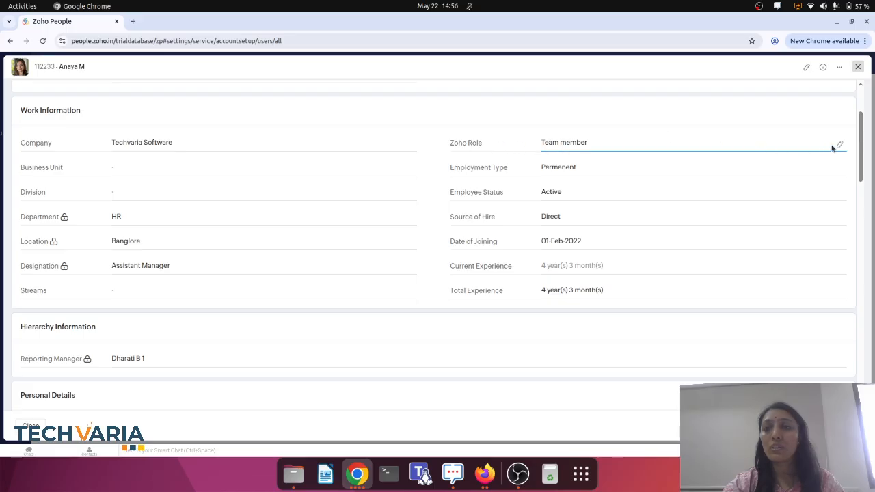
Try to change the employee's Zoho Role to Team Incharge and save it.
left_click(841, 145)
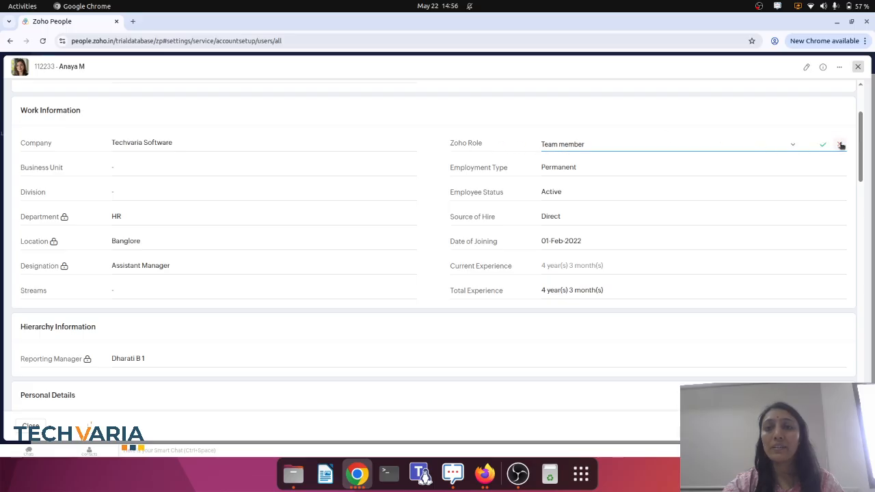
left_click(645, 144)
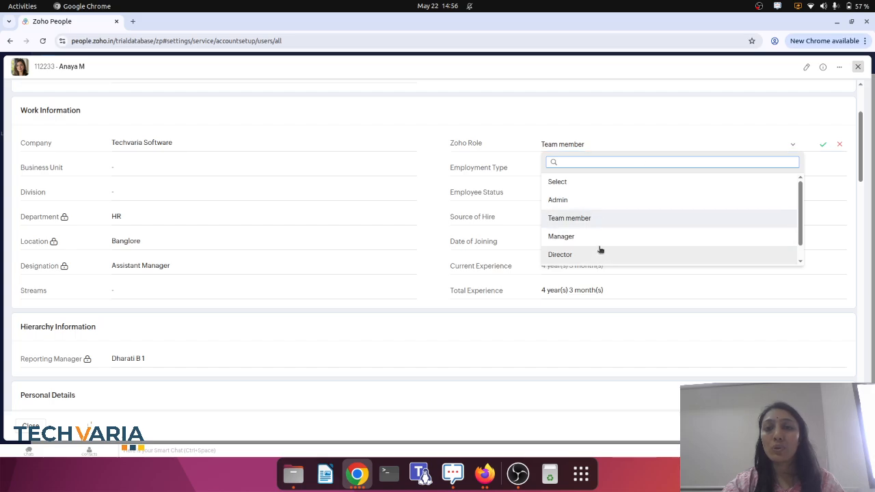
scroll(600, 249, "down", 1)
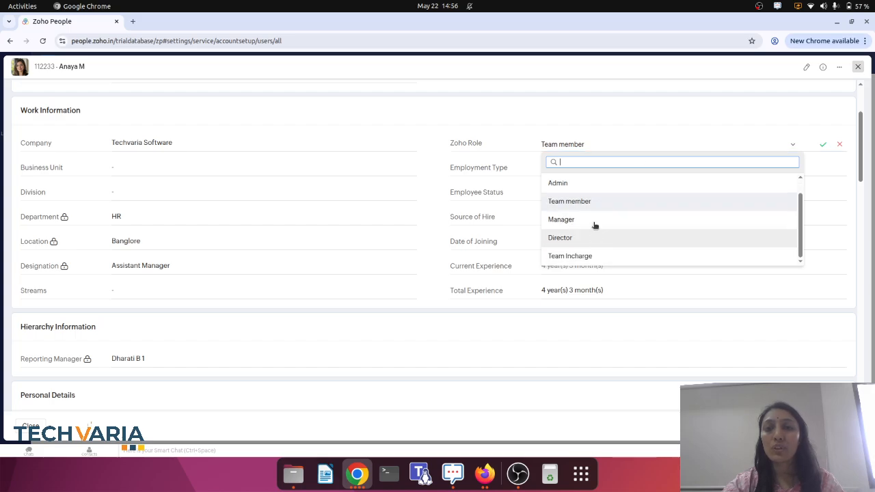
left_click(597, 257)
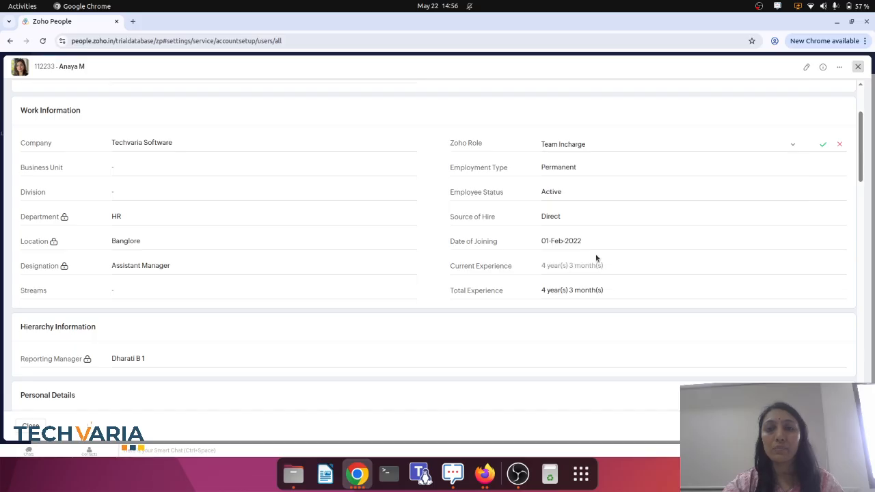
scroll(595, 253, "up", 1)
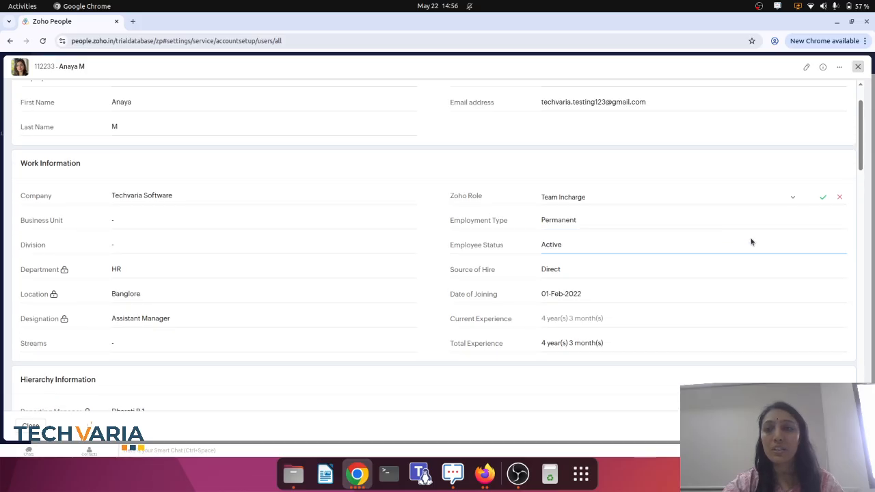
left_click(821, 197)
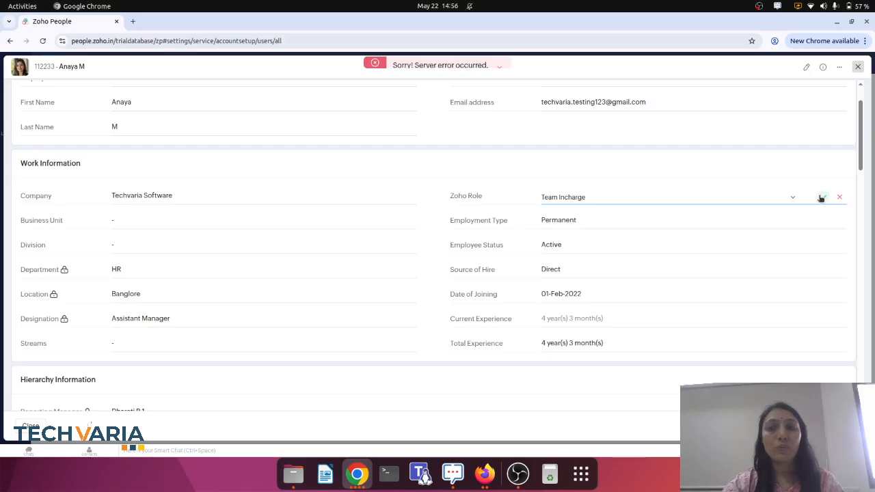
Set the employee's Zoho Role back to Team member, save the field and close the record.
left_click(642, 198)
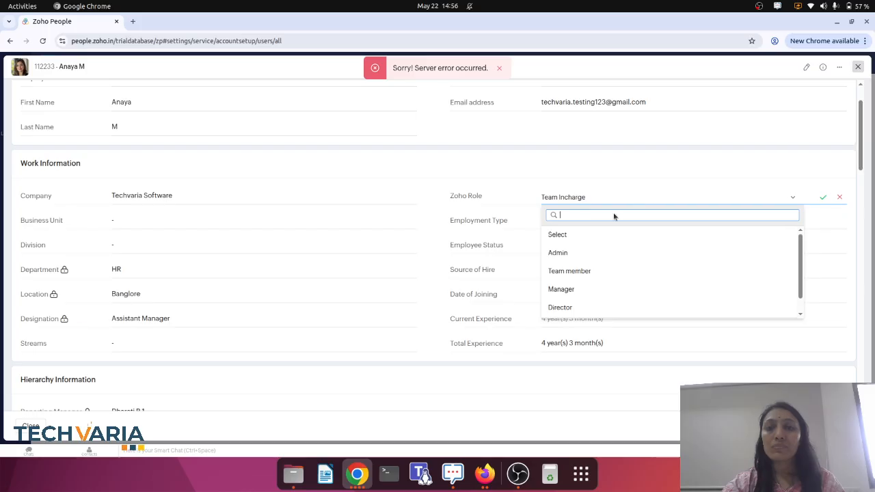
left_click(590, 271)
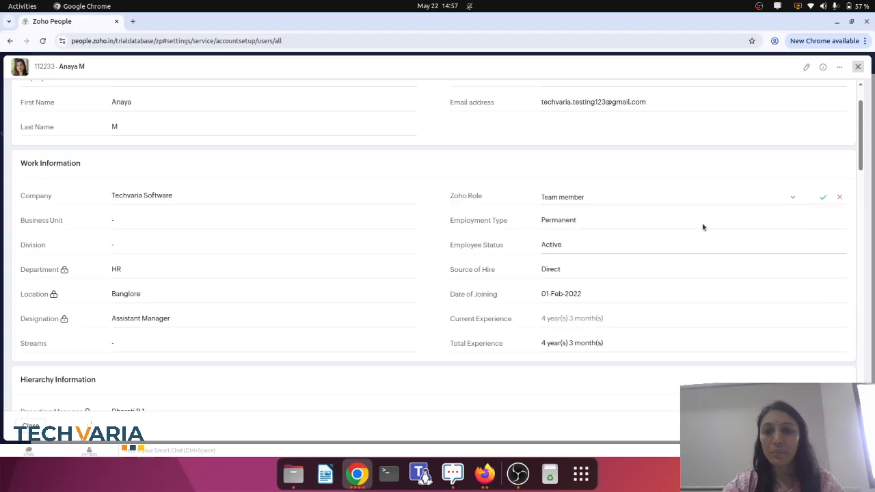
left_click(823, 199)
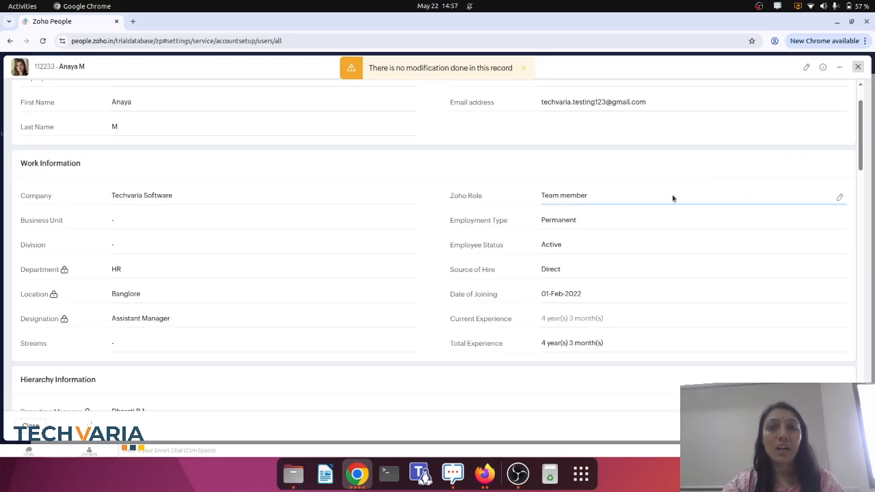
left_click(858, 69)
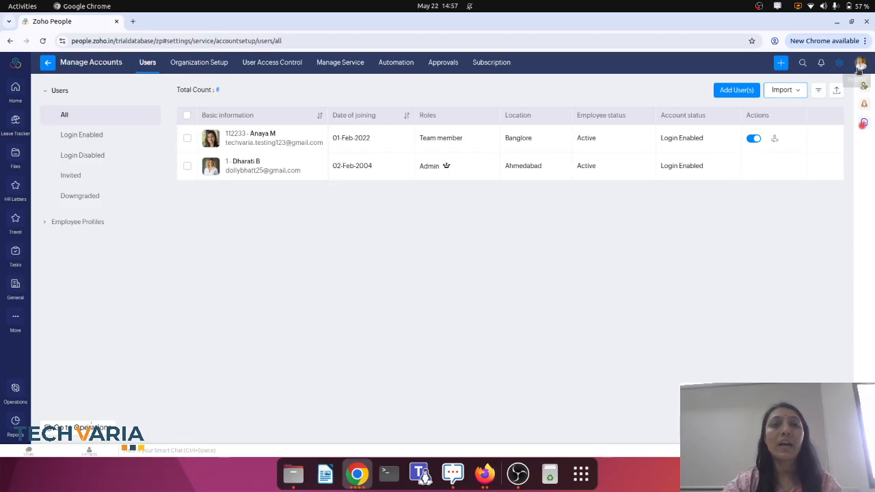